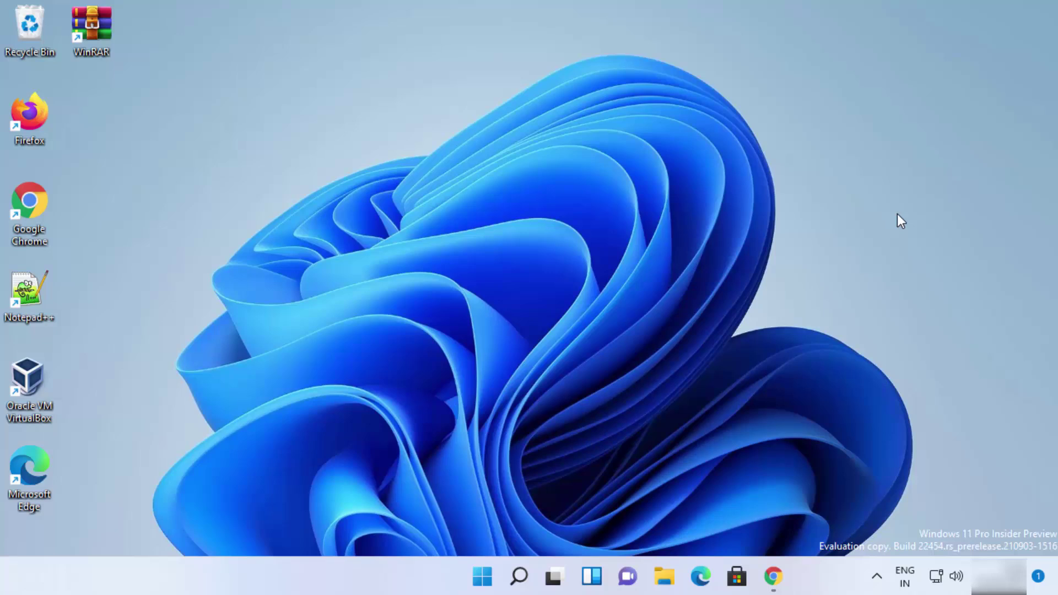
Step: Bring Chrome forward showing Google results for 'audacity', with audacityteam.org listed first
{"action": "left_click", "coordinate": [774, 577]}
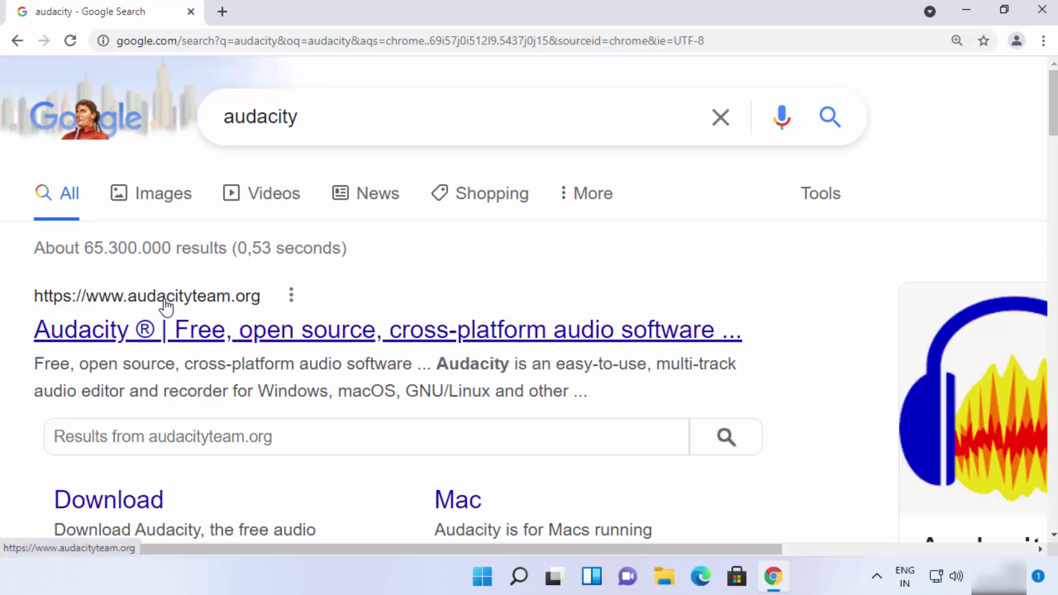
Step: Open audacityteam.org, browse the home page, and show the DOWNLOAD dropdown listing latest version 3.0.4
{"action": "left_click", "coordinate": [272, 342]}
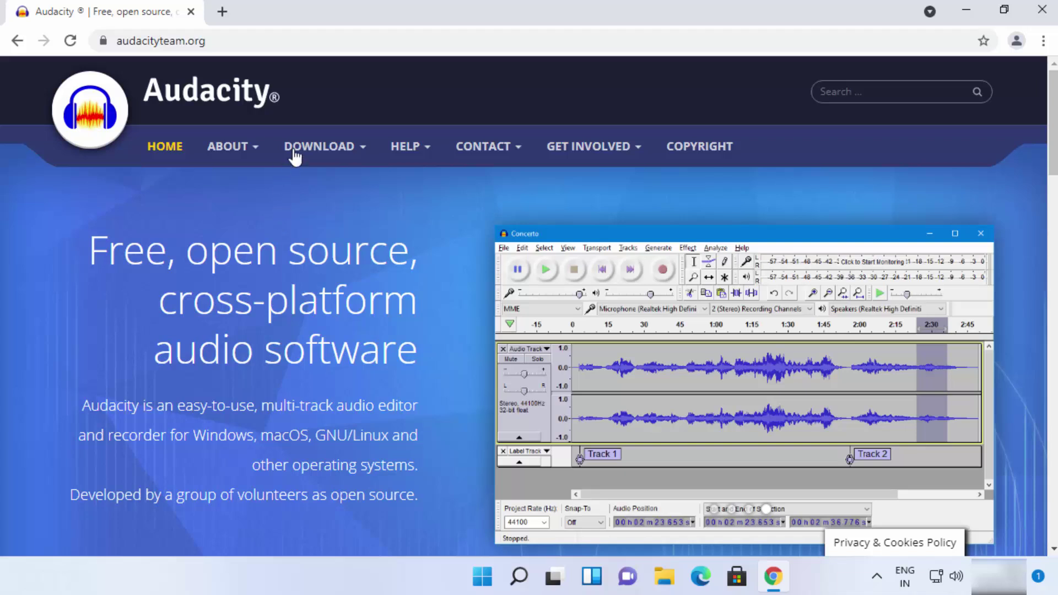
{"action": "mouse_move", "coordinate": [306, 161]}
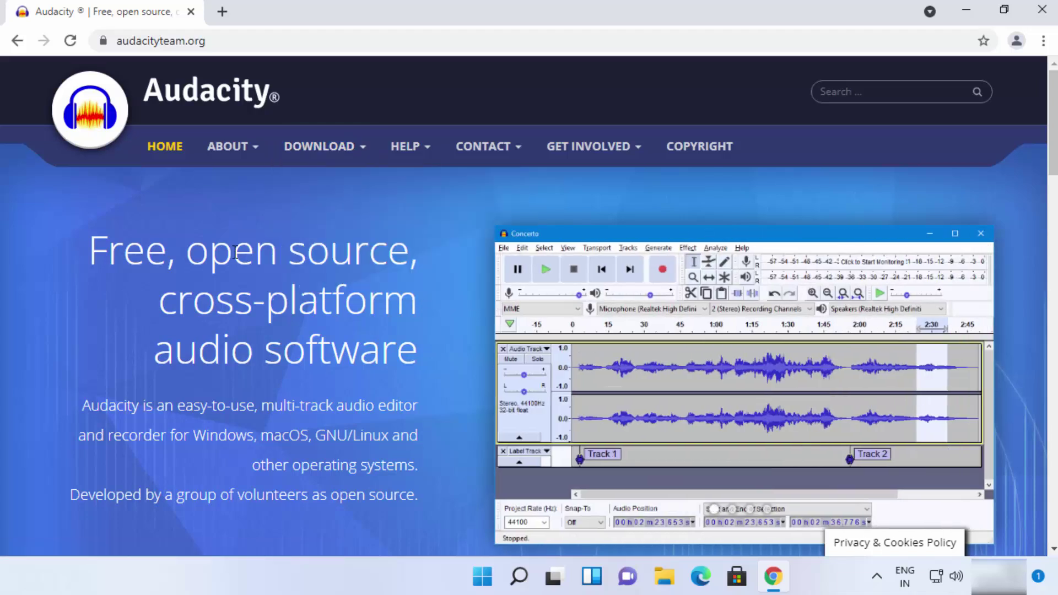
{"action": "scroll", "coordinate": [241, 284], "scroll_direction": "down", "scroll_amount": 5}
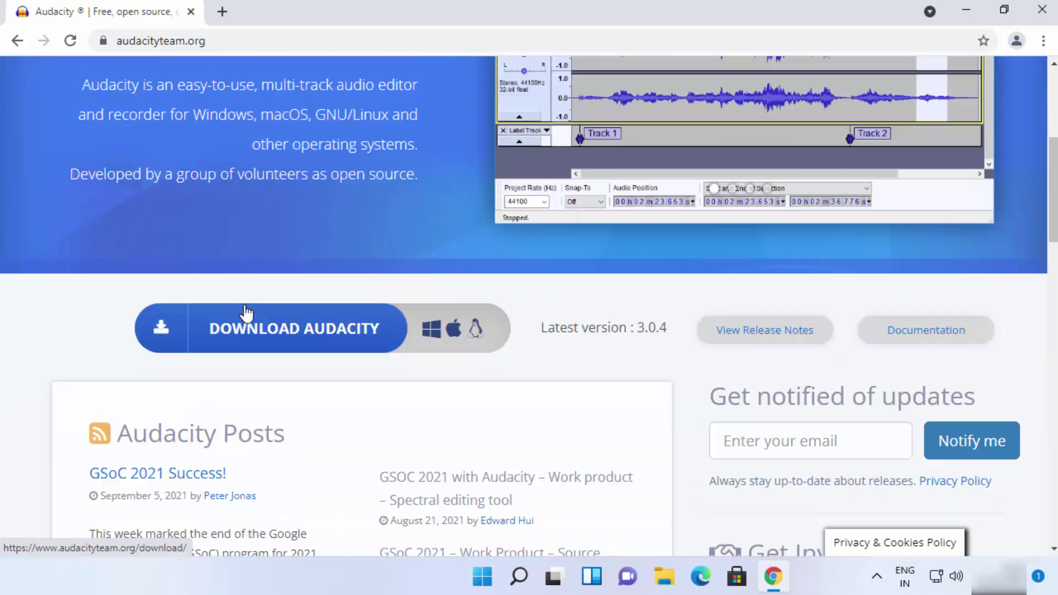
{"action": "scroll", "coordinate": [235, 318], "scroll_direction": "down", "scroll_amount": 4}
{"action": "scroll", "coordinate": [272, 279], "scroll_direction": "up", "scroll_amount": 1}
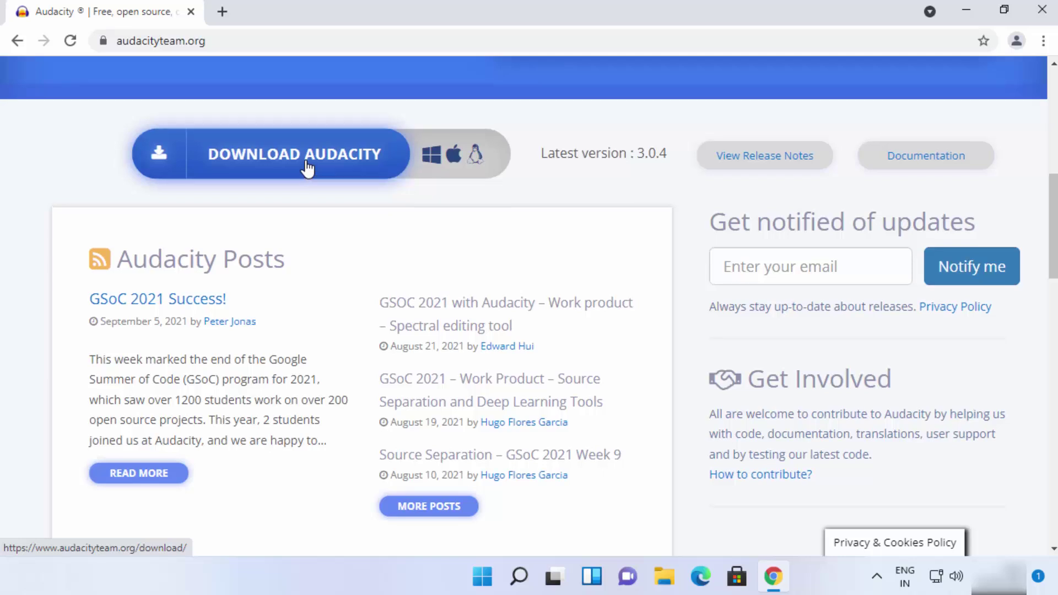
{"action": "scroll", "coordinate": [307, 168], "scroll_direction": "up", "scroll_amount": 6}
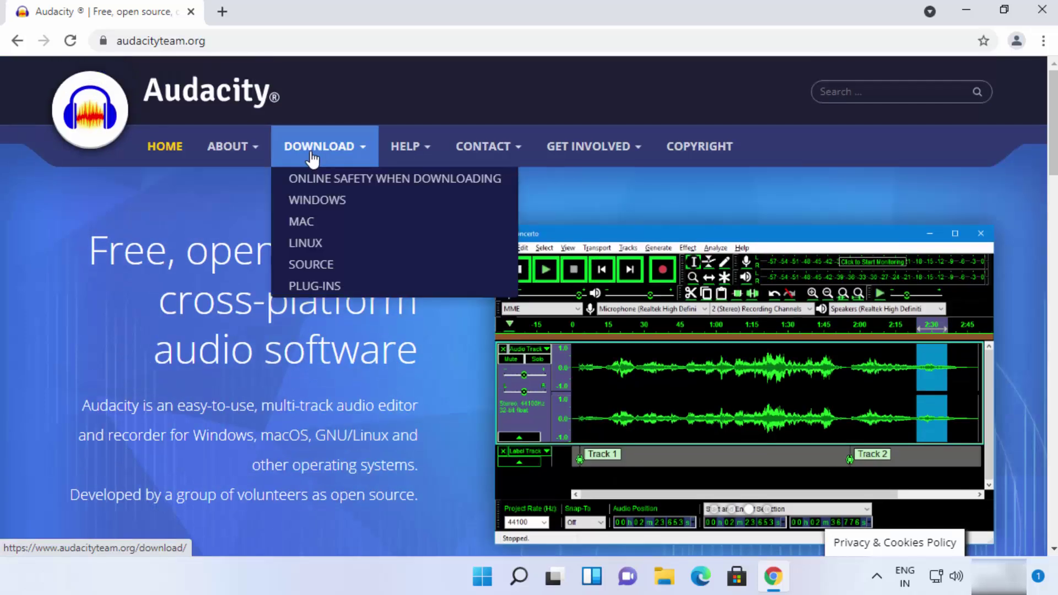
Step: Go to the Windows download page and let the 33.0 MB audacity-win-3.0.4 64-bit installer finish downloading
{"action": "left_click", "coordinate": [322, 205]}
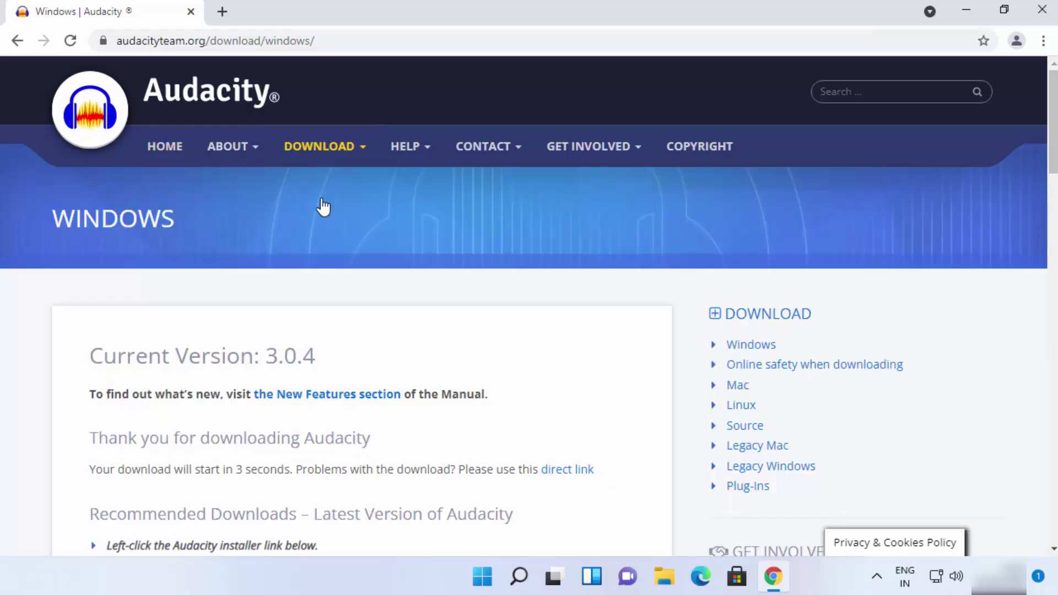
{"action": "scroll", "coordinate": [322, 208], "scroll_direction": "down", "scroll_amount": 1}
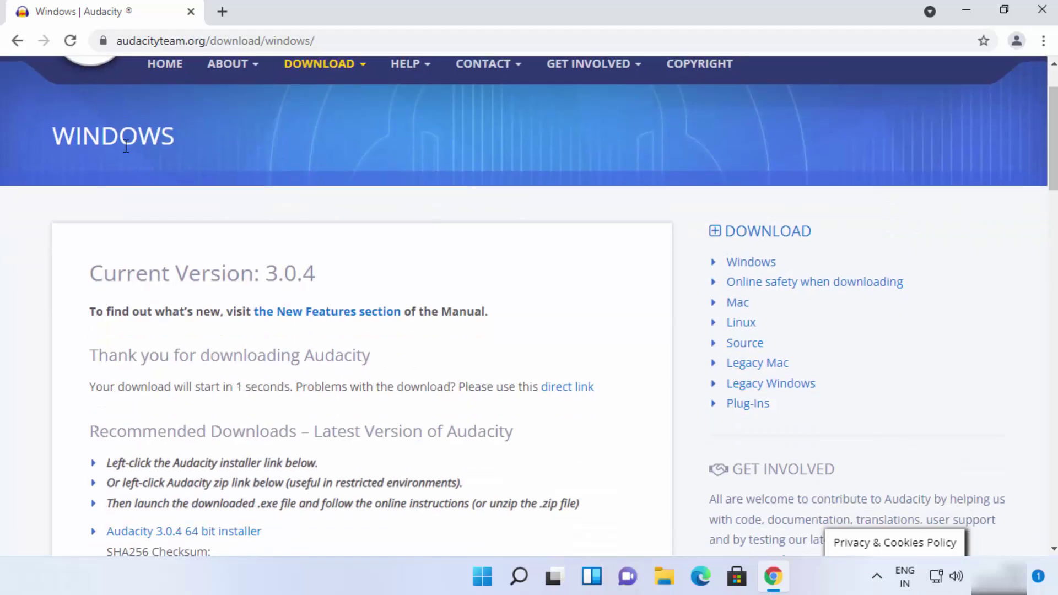
{"action": "scroll", "coordinate": [319, 238], "scroll_direction": "down", "scroll_amount": 3}
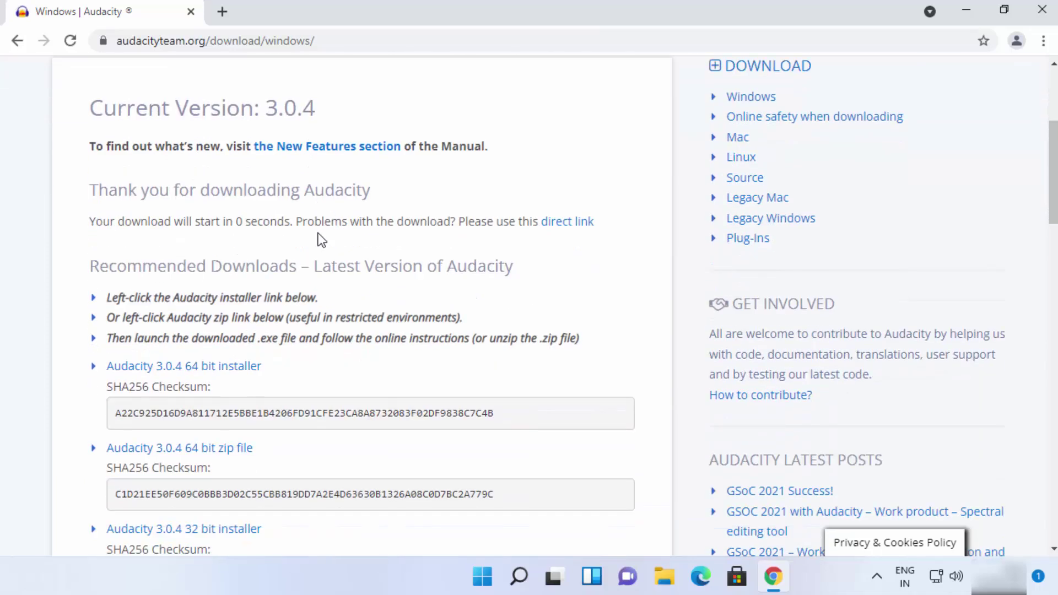
{"action": "scroll", "coordinate": [322, 240], "scroll_direction": "down", "scroll_amount": 1}
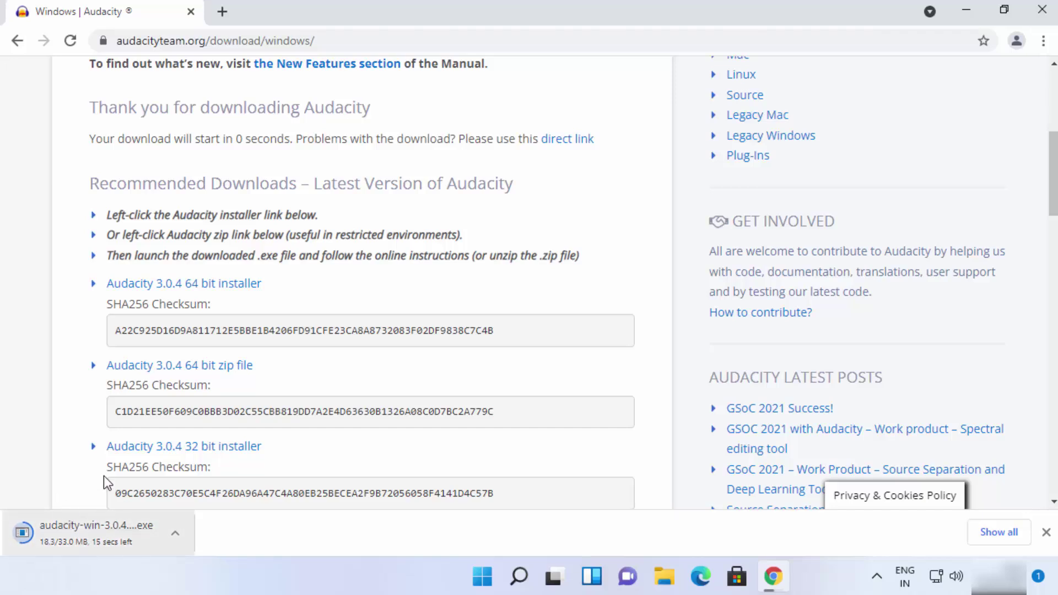
{"action": "scroll", "coordinate": [249, 418], "scroll_direction": "up", "scroll_amount": 1}
{"action": "scroll", "coordinate": [249, 417], "scroll_direction": "up", "scroll_amount": 3}
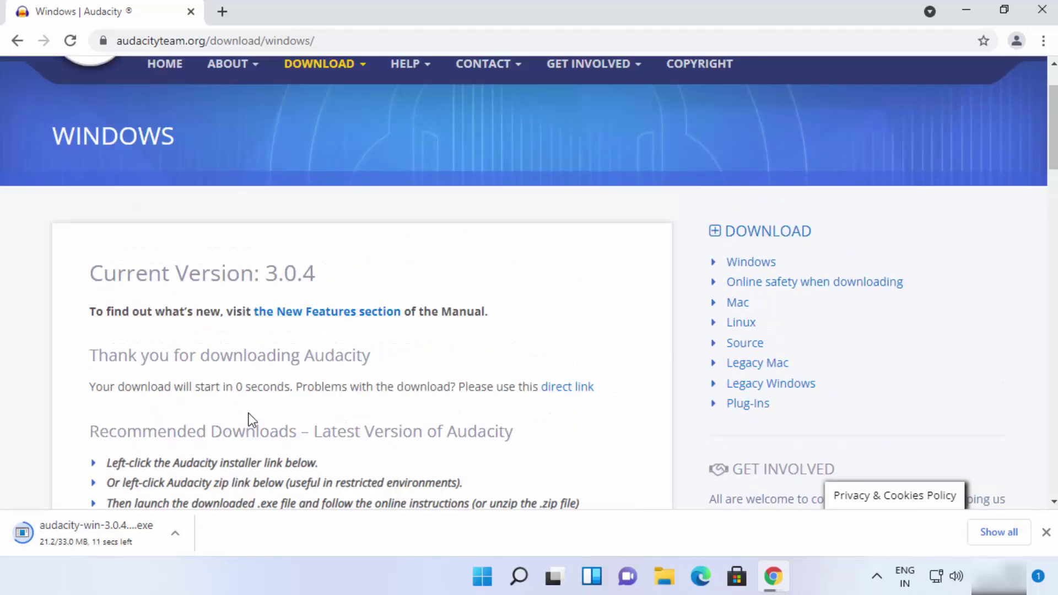
{"action": "scroll", "coordinate": [169, 394], "scroll_direction": "down", "scroll_amount": 3}
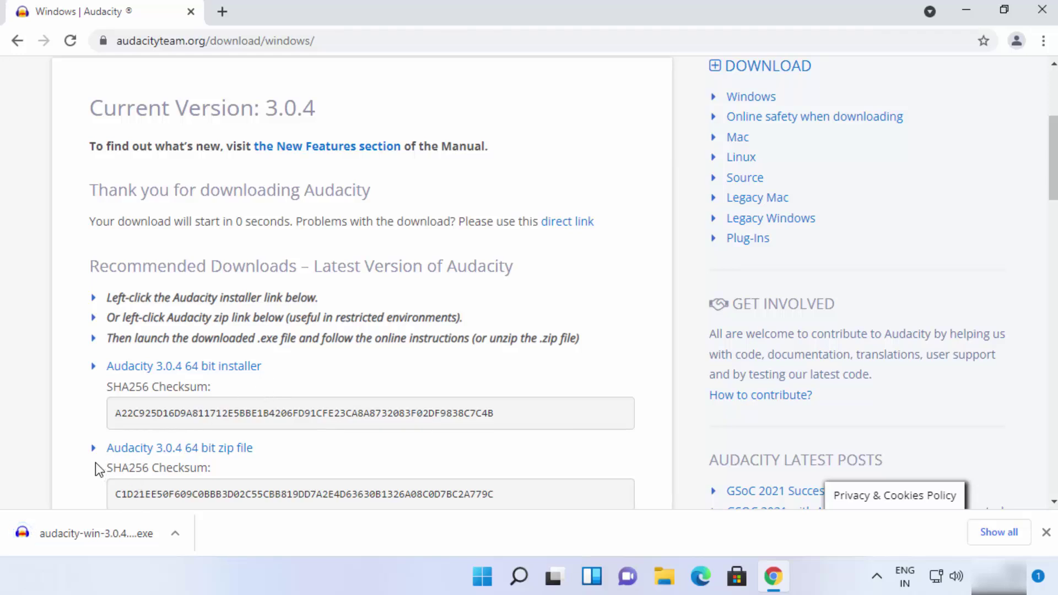
Step: Run the downloaded audacity-win-3.0.4 installer and approve the User Account Control prompt
{"action": "left_click", "coordinate": [110, 534]}
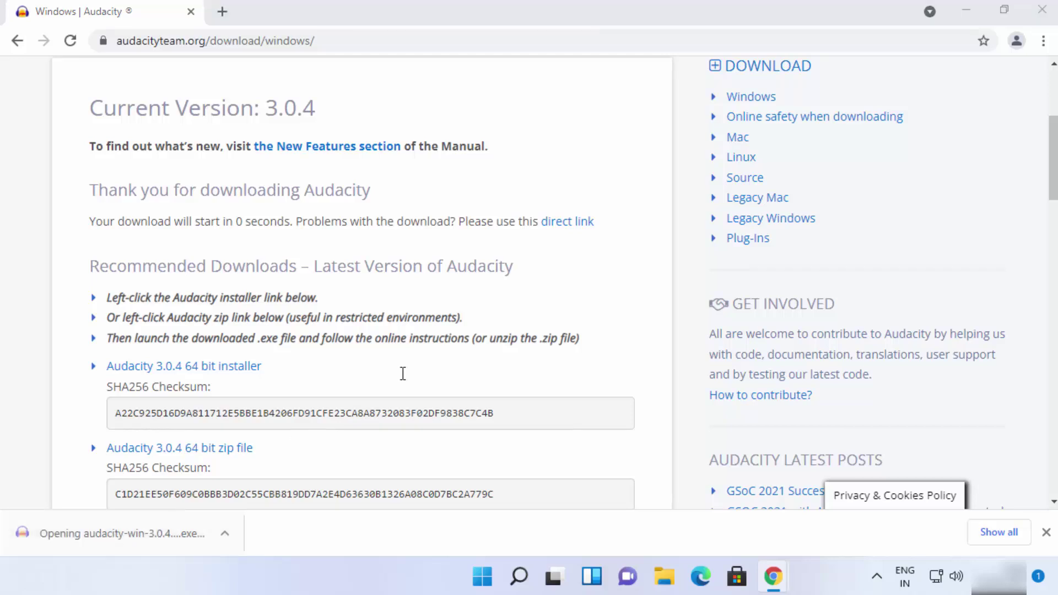
{"action": "left_click", "coordinate": [970, 13]}
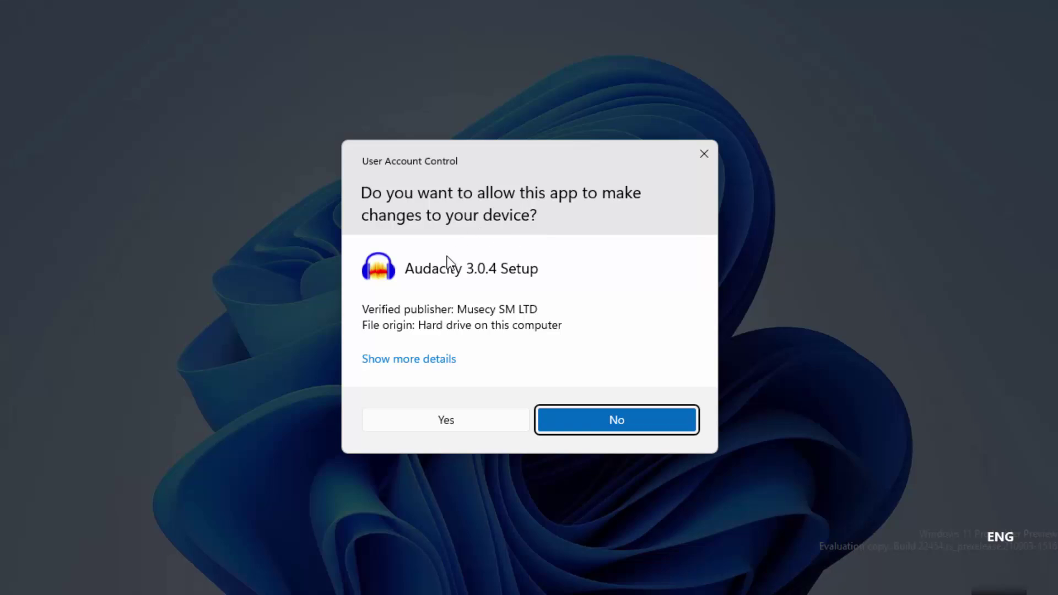
{"action": "left_click", "coordinate": [426, 423]}
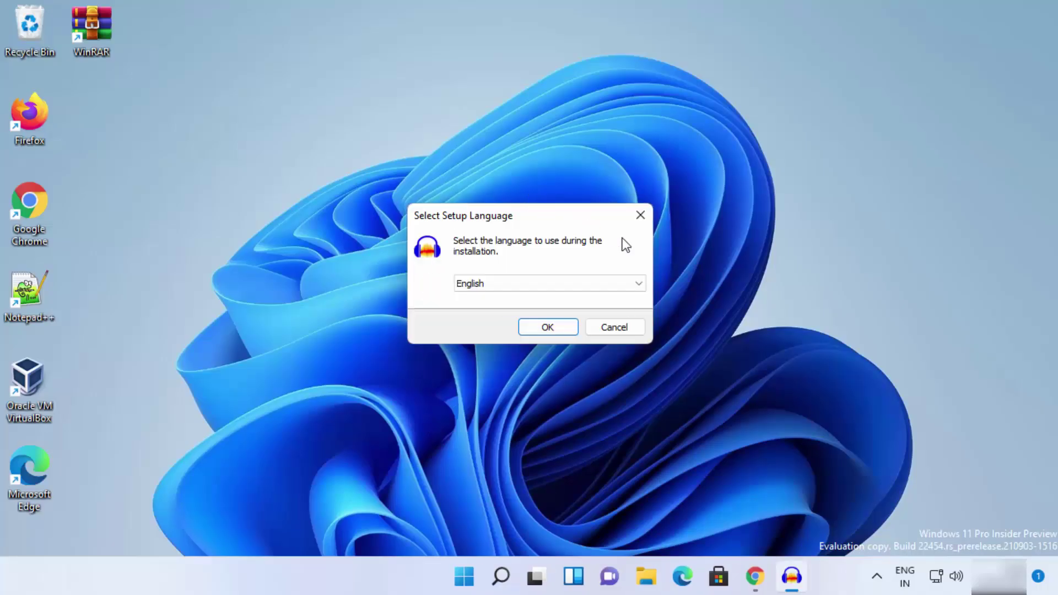
Step: Select English as the setup language and confirm with OK
{"action": "left_click", "coordinate": [478, 282]}
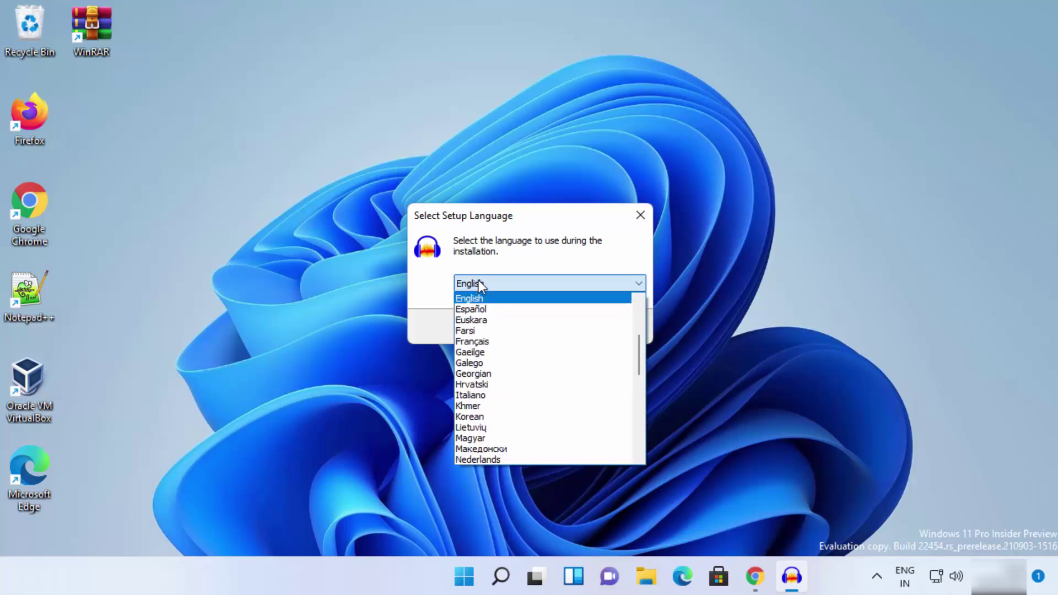
{"action": "left_click", "coordinate": [501, 257]}
{"action": "left_click", "coordinate": [538, 328]}
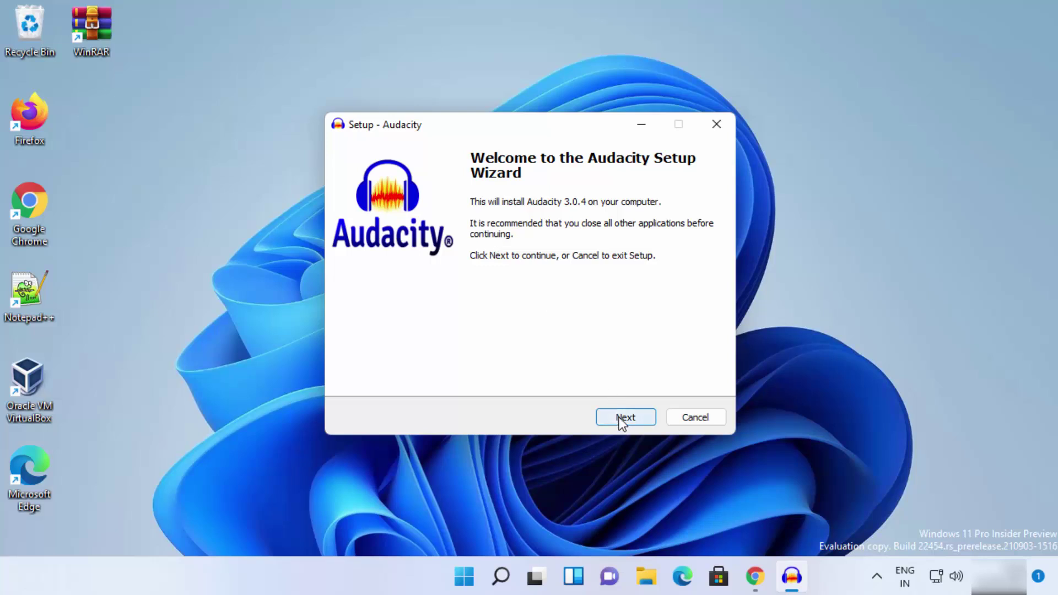
Step: Advance past the Welcome and Information pages to Select Destination Location
{"action": "left_click", "coordinate": [621, 419]}
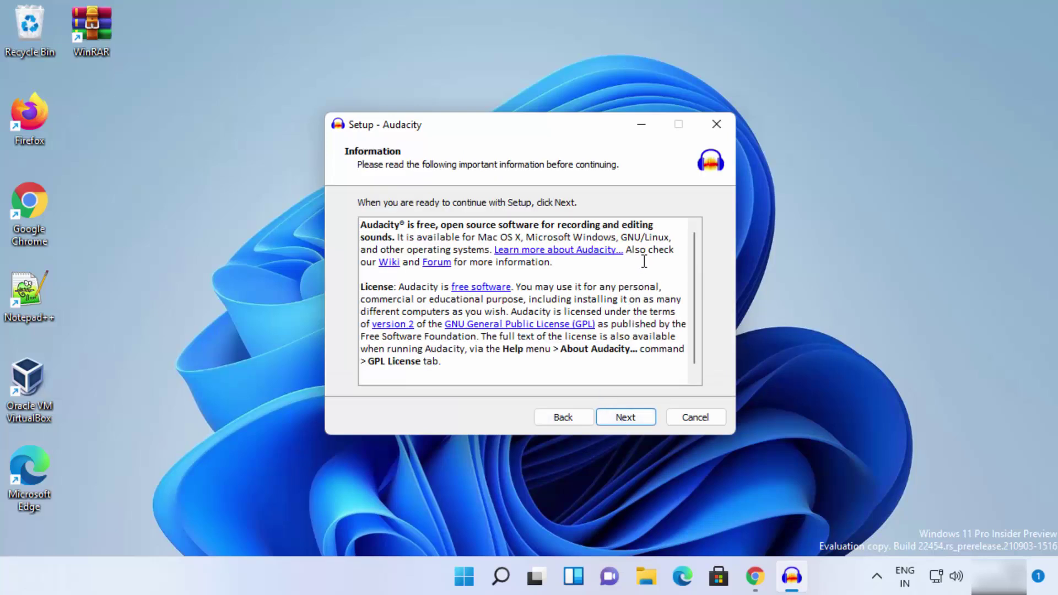
{"action": "scroll", "coordinate": [644, 259], "scroll_direction": "down", "scroll_amount": 1}
{"action": "scroll", "coordinate": [646, 264], "scroll_direction": "up", "scroll_amount": 1}
{"action": "left_click", "coordinate": [618, 418]}
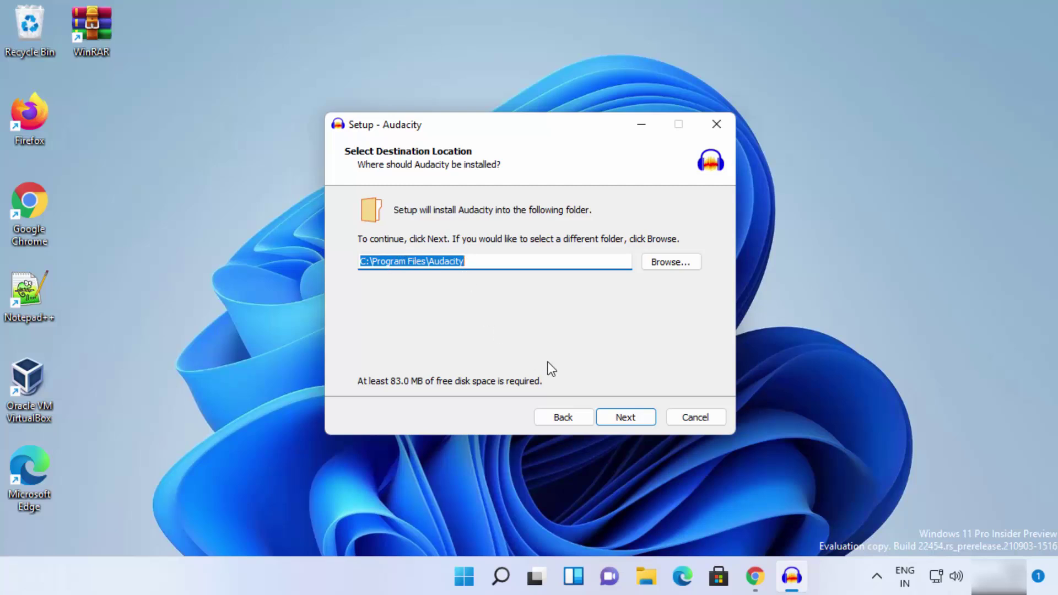
Step: Keep the default C:\Program Files\Audacity folder, cancelling Browse, and continue to Select Additional Tasks
{"action": "left_click", "coordinate": [659, 262]}
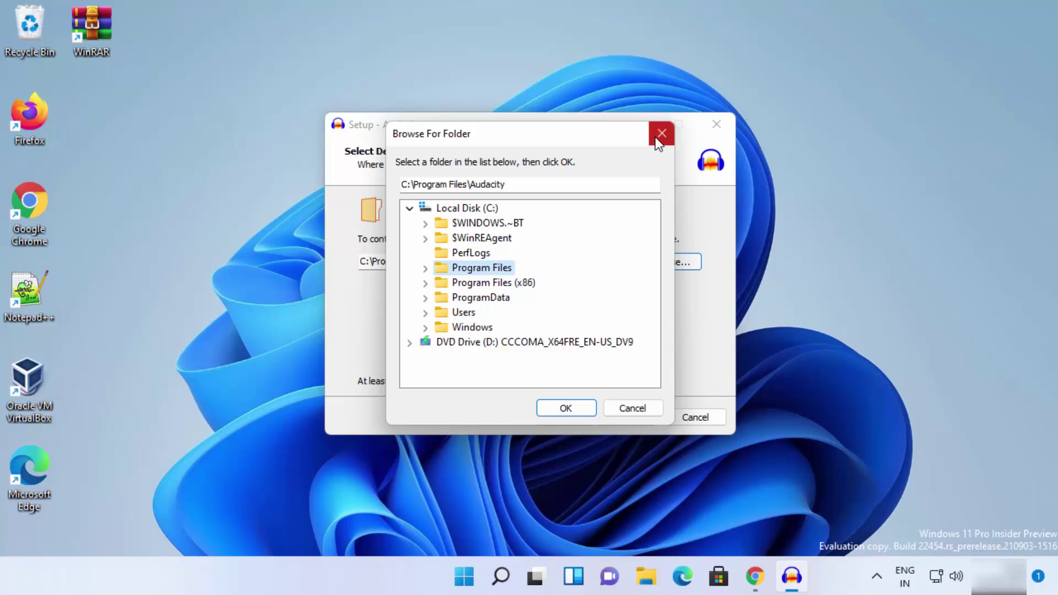
{"action": "left_click", "coordinate": [661, 133]}
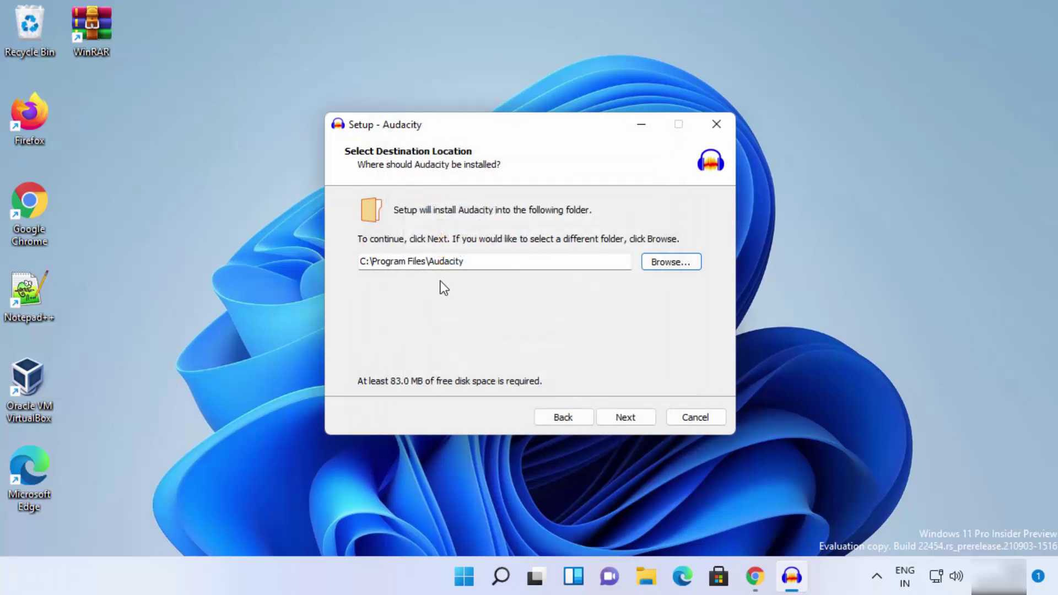
{"action": "left_click", "coordinate": [616, 413]}
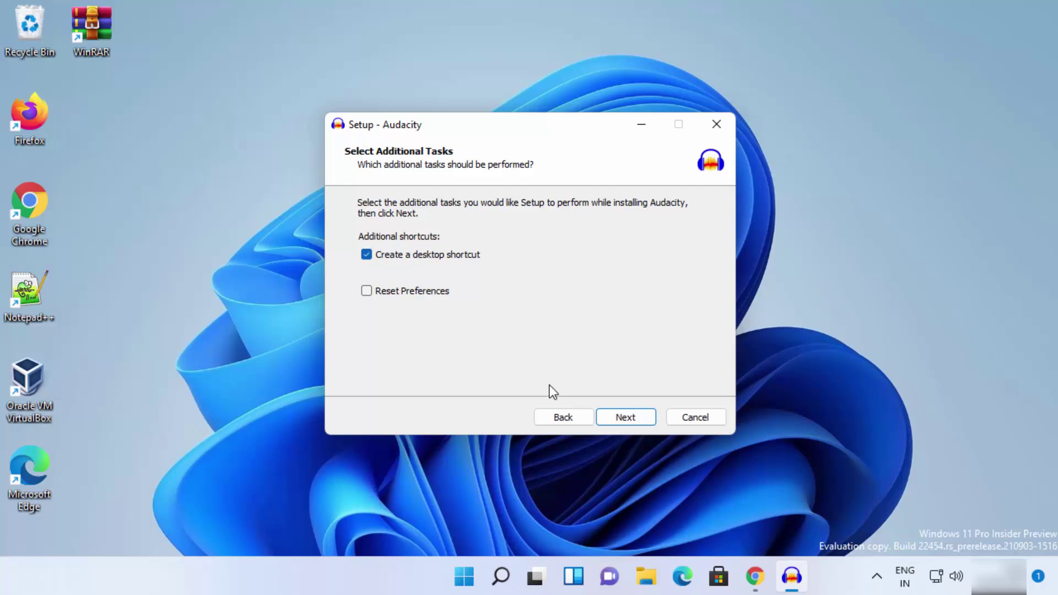
Step: Accept the desktop shortcut task and install Audacity 3.0.4 into C:\Program Files\Audacity
{"action": "left_click", "coordinate": [609, 418]}
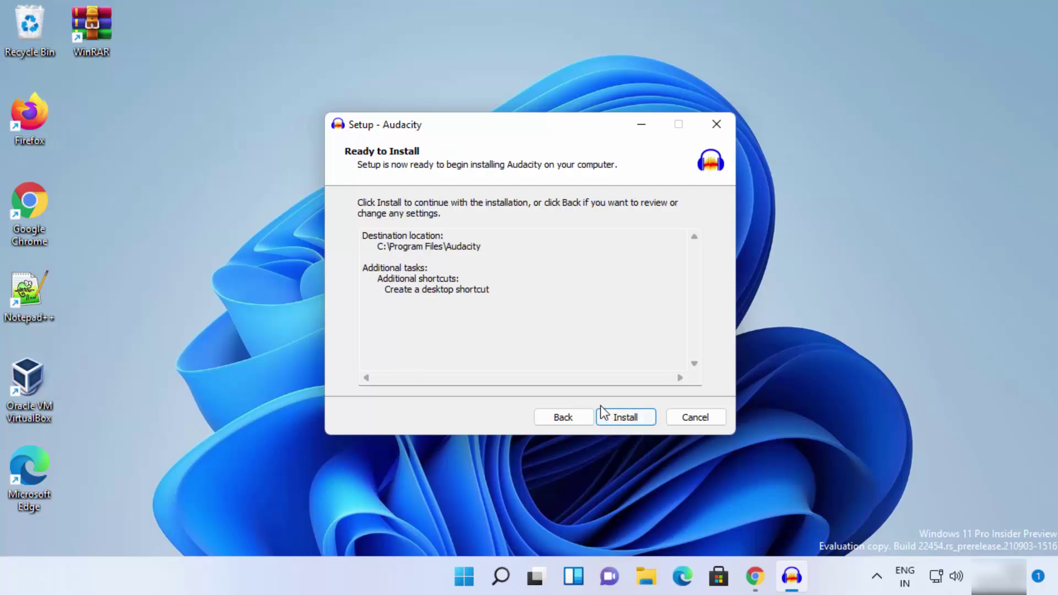
{"action": "left_click", "coordinate": [612, 420]}
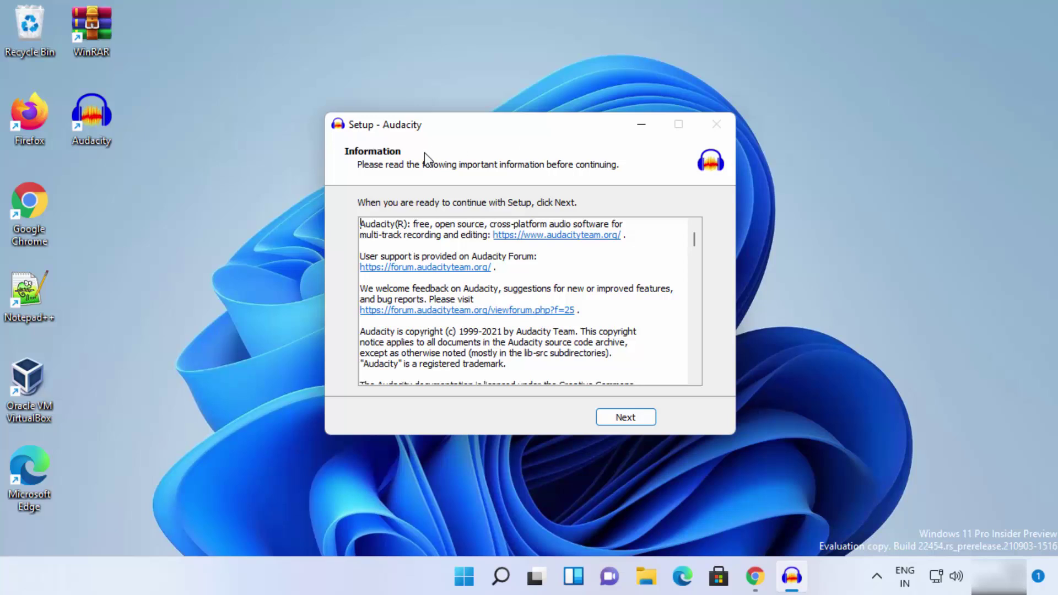
Step: Pass the post-install Information page and finish setup with Launch Audacity ticked
{"action": "left_click", "coordinate": [624, 417]}
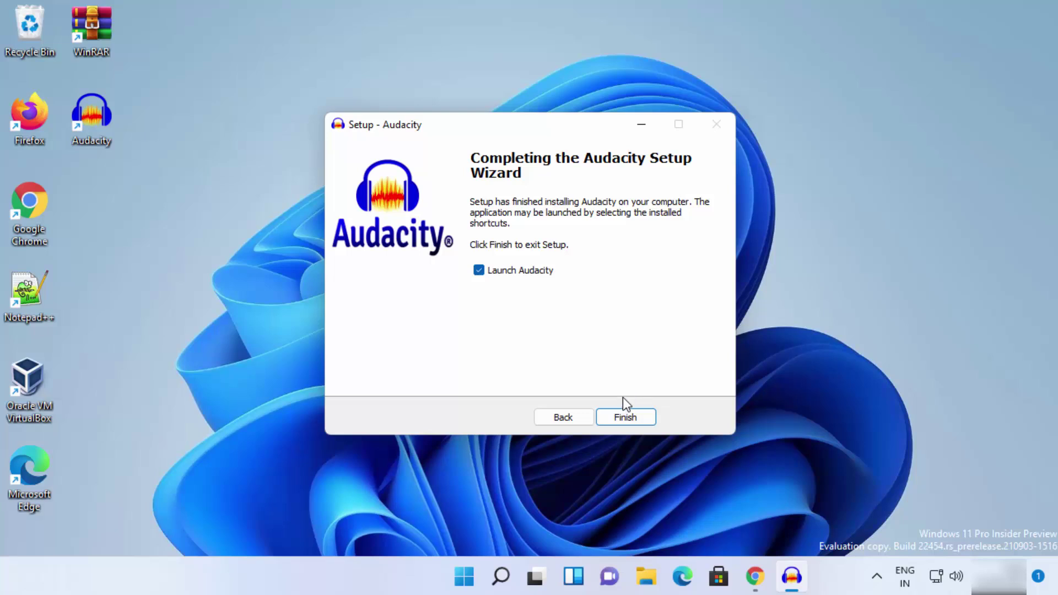
{"action": "left_click", "coordinate": [625, 415]}
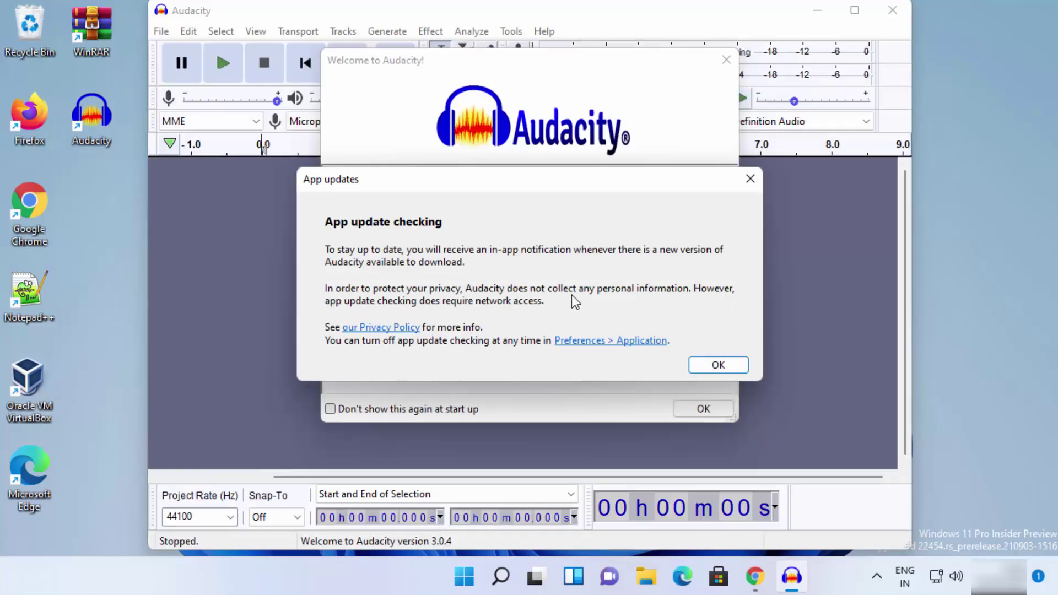
Step: Dismiss the App updates and Welcome to Audacity dialogs, then maximize the empty project window
{"action": "left_click", "coordinate": [716, 365]}
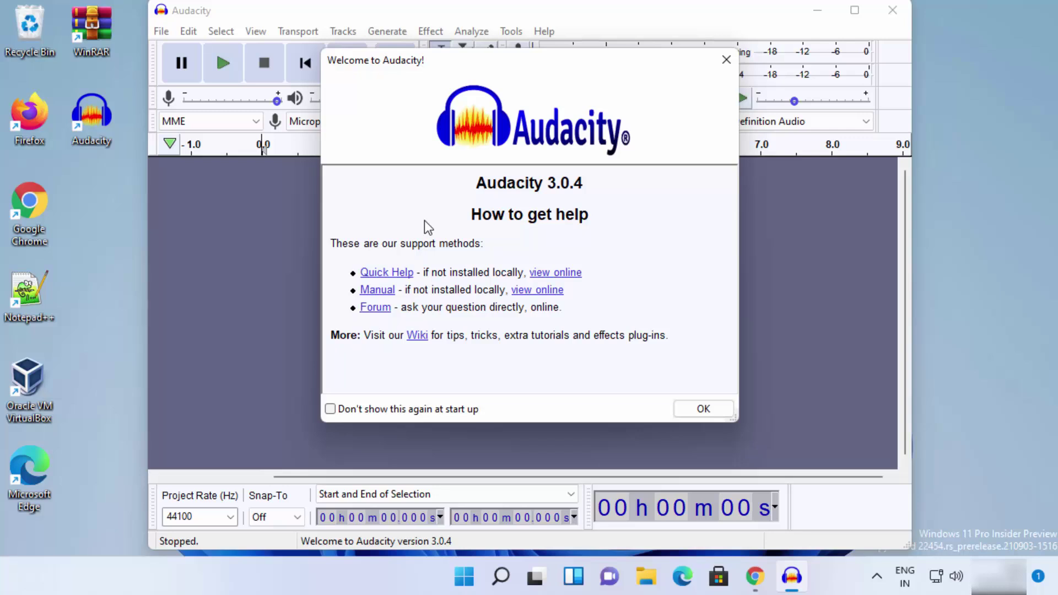
{"action": "left_click", "coordinate": [726, 59]}
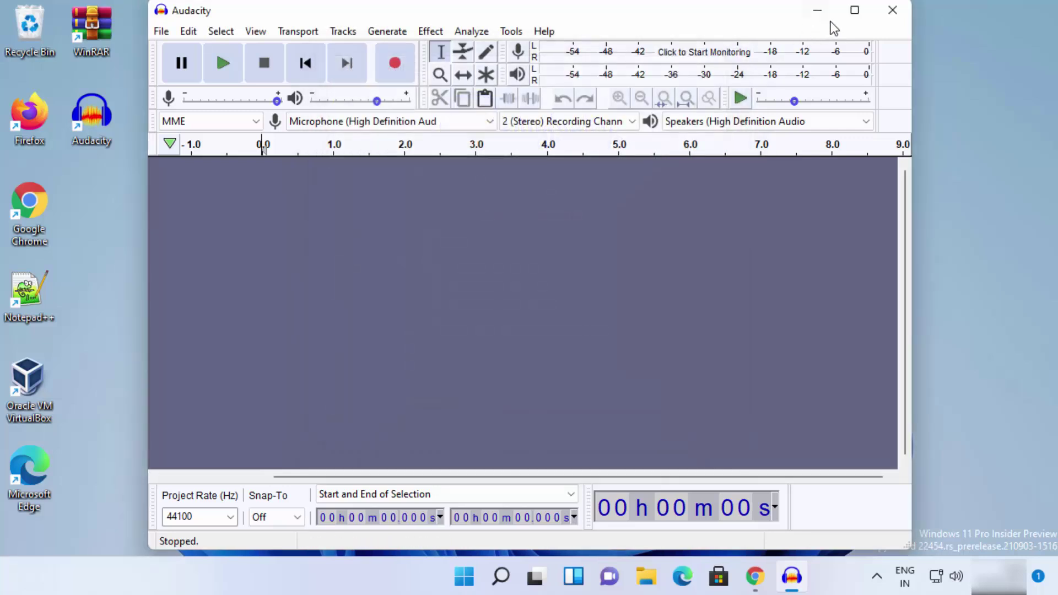
{"action": "left_click", "coordinate": [853, 11]}
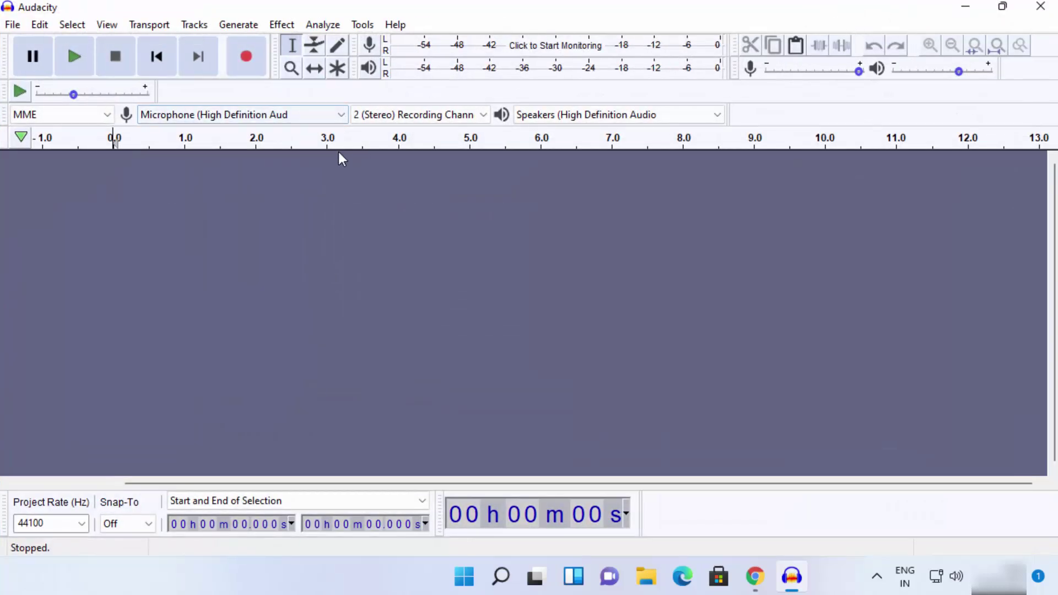
{"action": "left_click", "coordinate": [15, 28]}
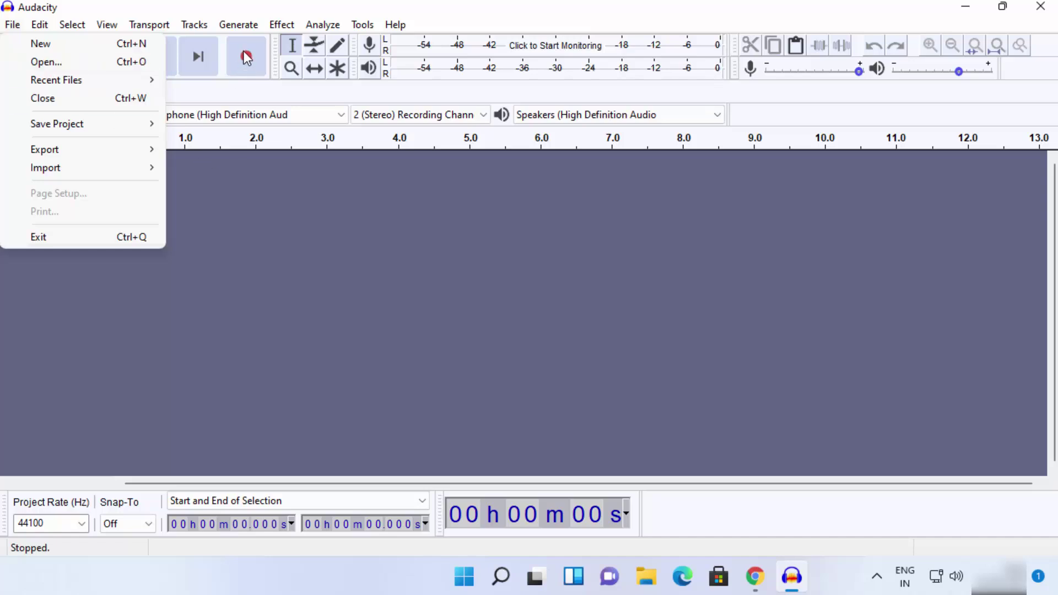
{"action": "left_click", "coordinate": [266, 260]}
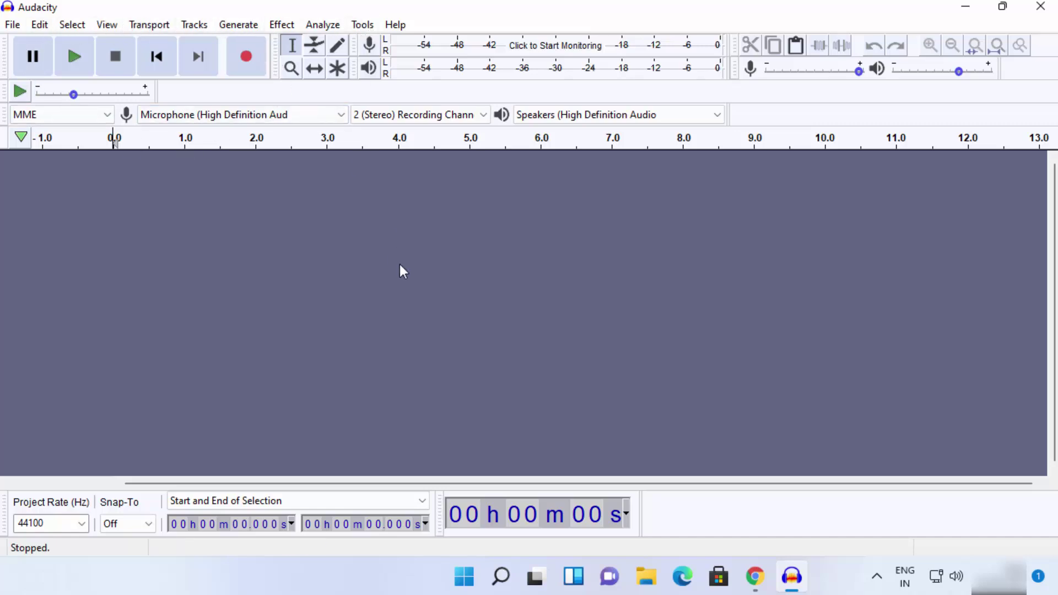
{"action": "mouse_move", "coordinate": [792, 576]}
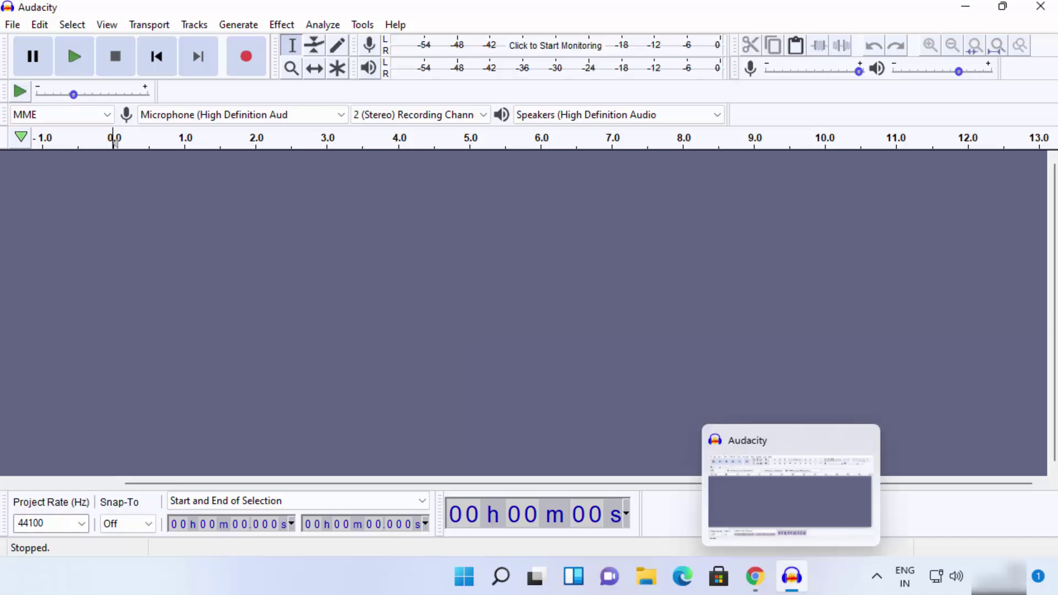